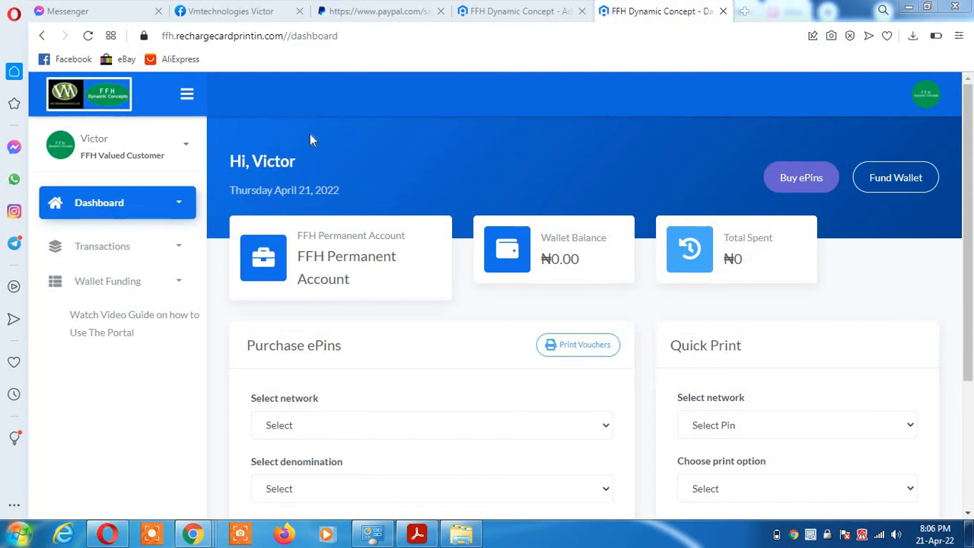
Reveal the profile menu beside the user name and highlight the zero wallet balance.
click(186, 149)
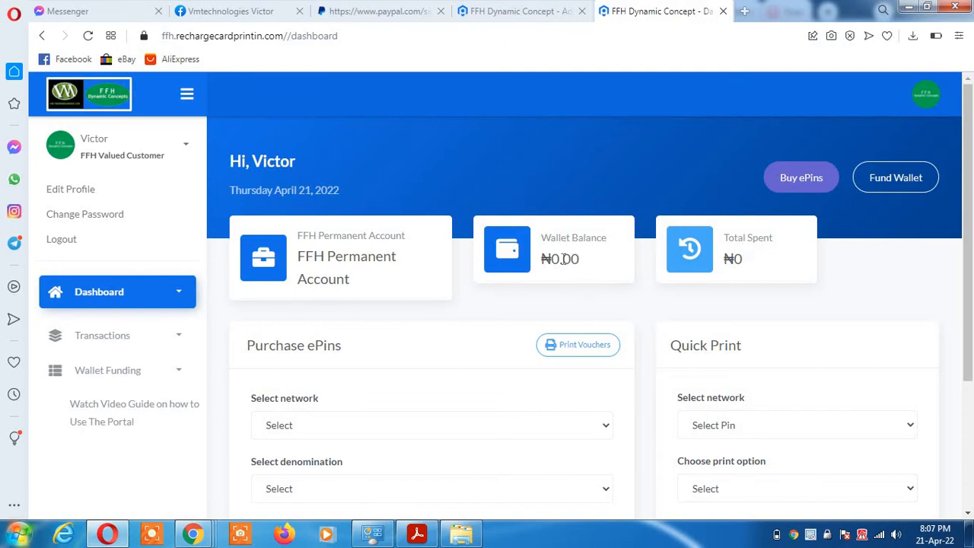
drag(584, 260, 538, 260)
click(502, 329)
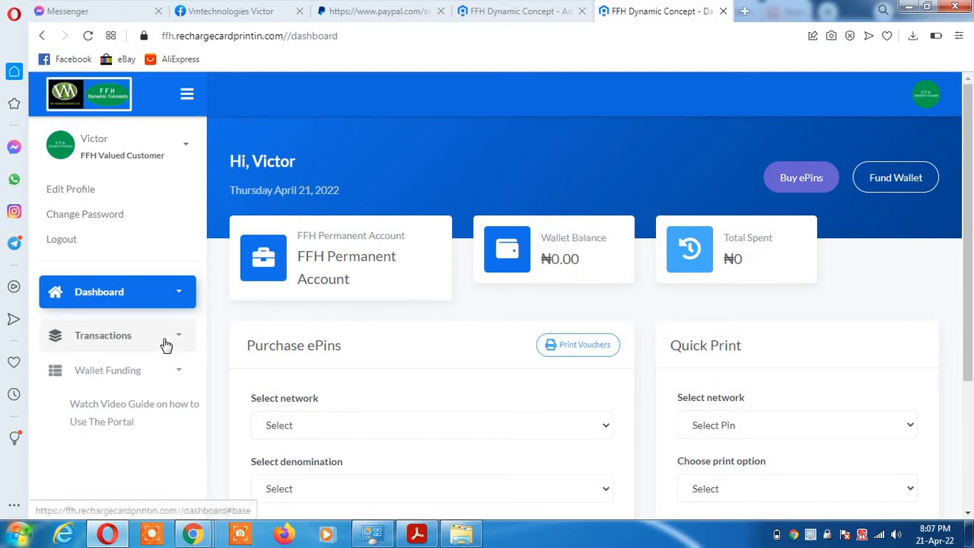
Go to Add Payment Account under Wallet Funding in the sidebar.
click(181, 373)
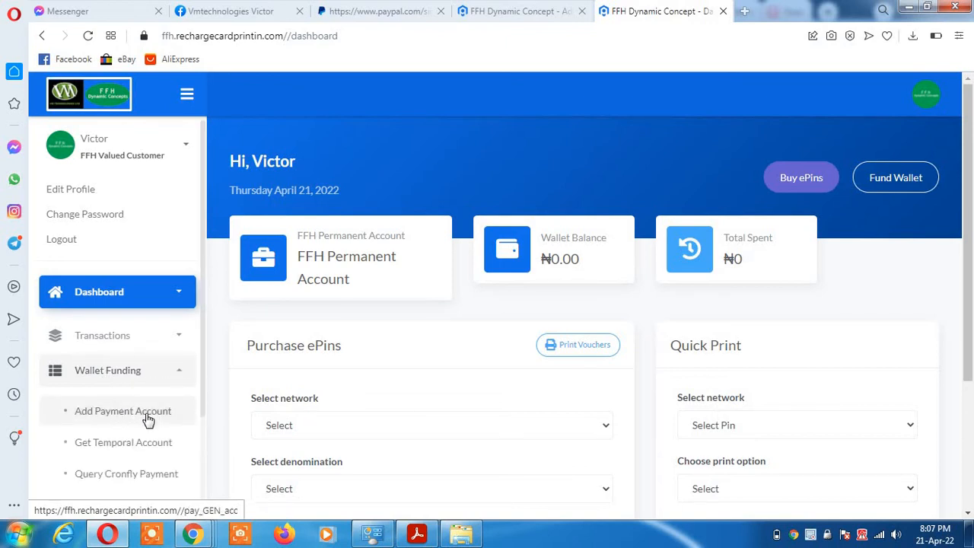
click(146, 418)
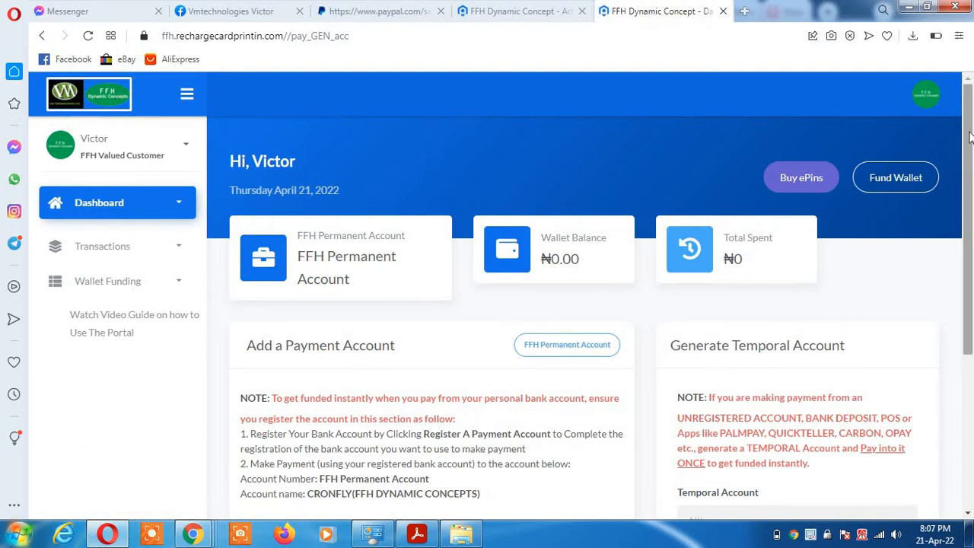
drag(969, 135, 969, 183)
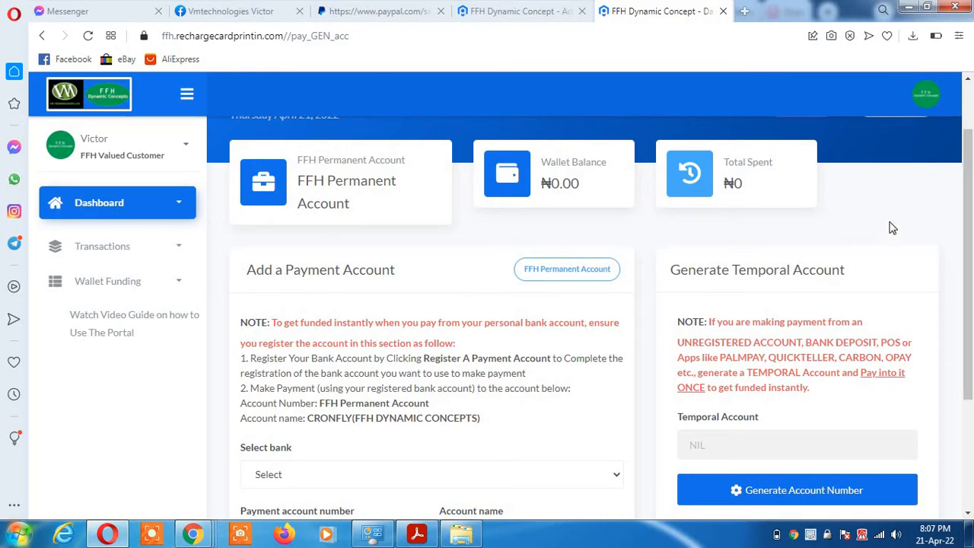
drag(969, 222, 967, 273)
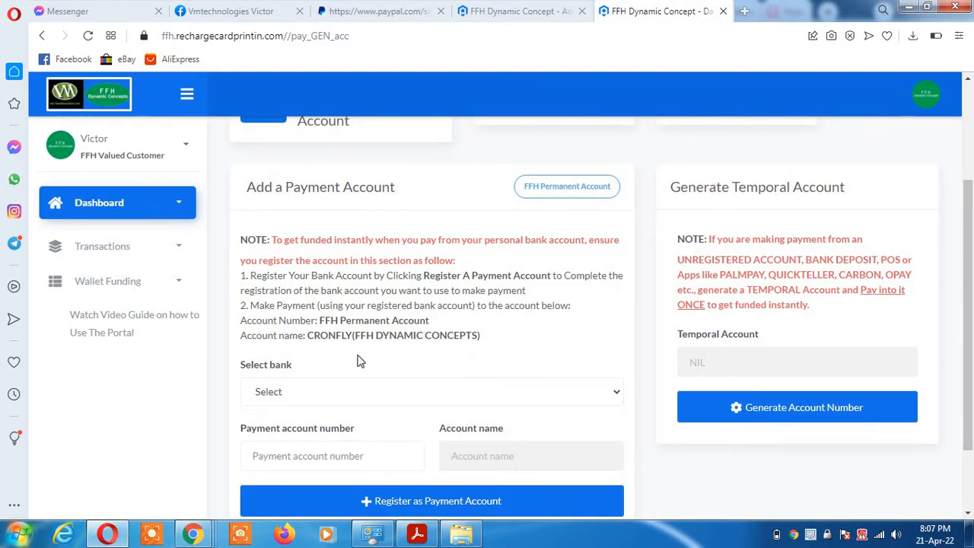
click(613, 394)
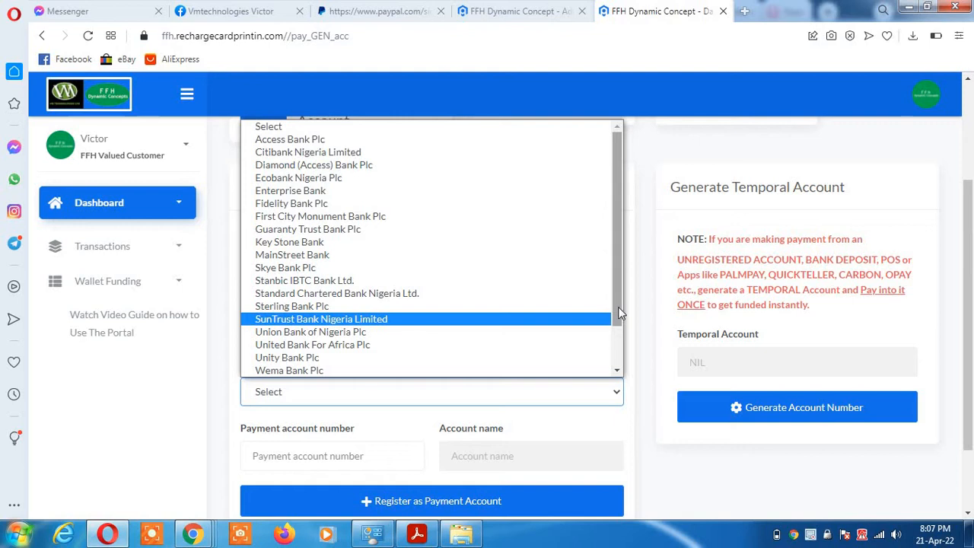
click(617, 433)
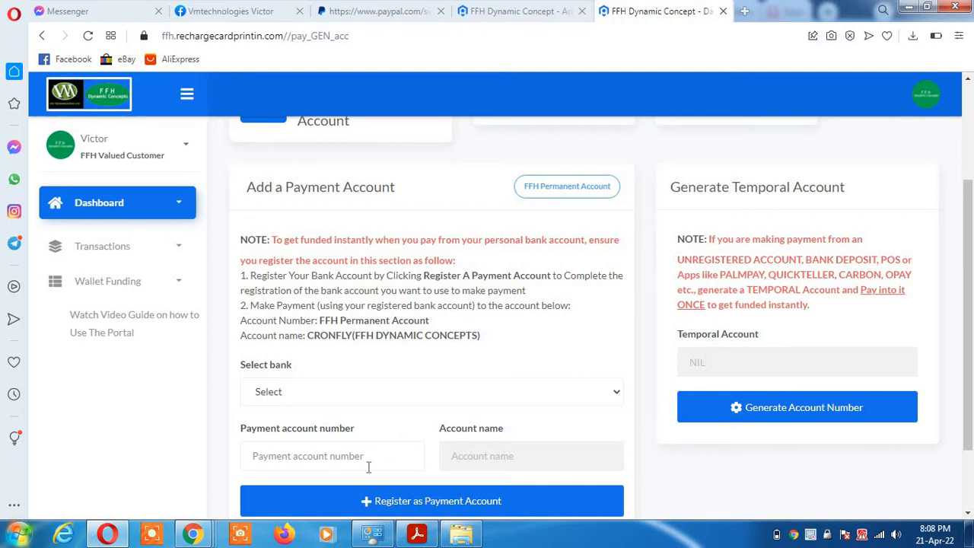
click(621, 397)
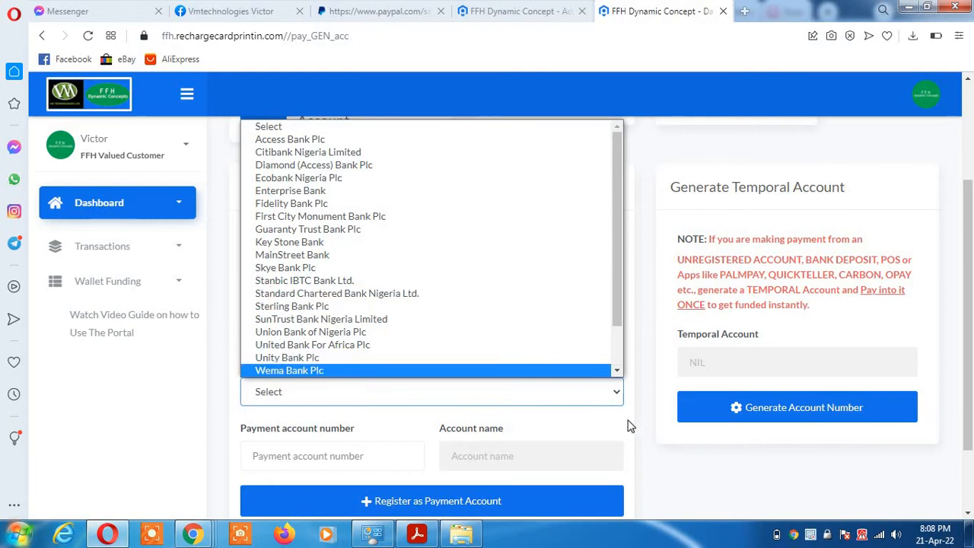
click(601, 428)
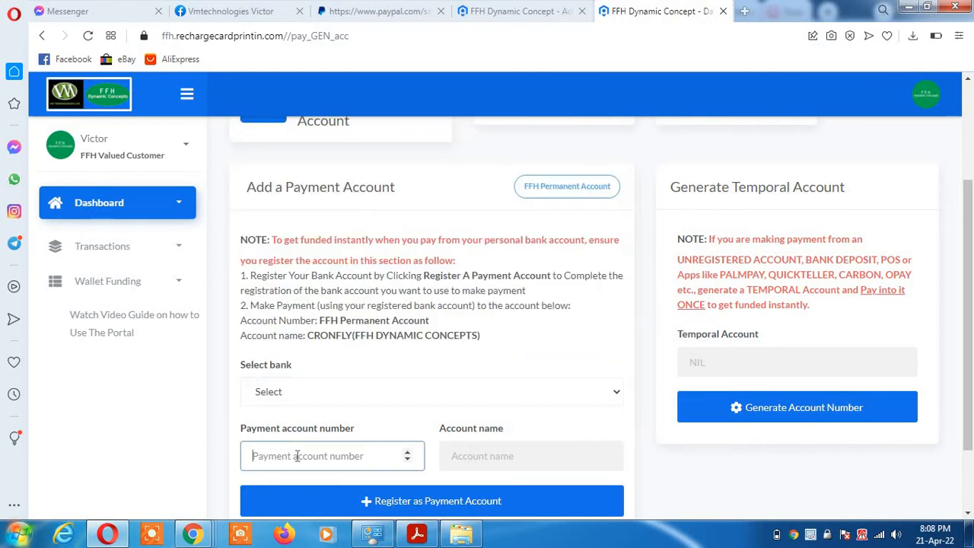
click(297, 456)
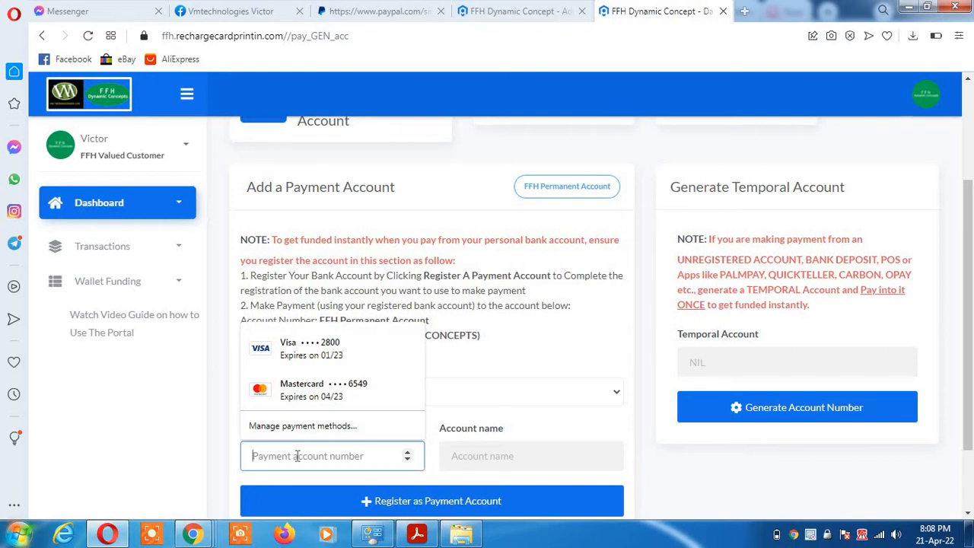
click(627, 424)
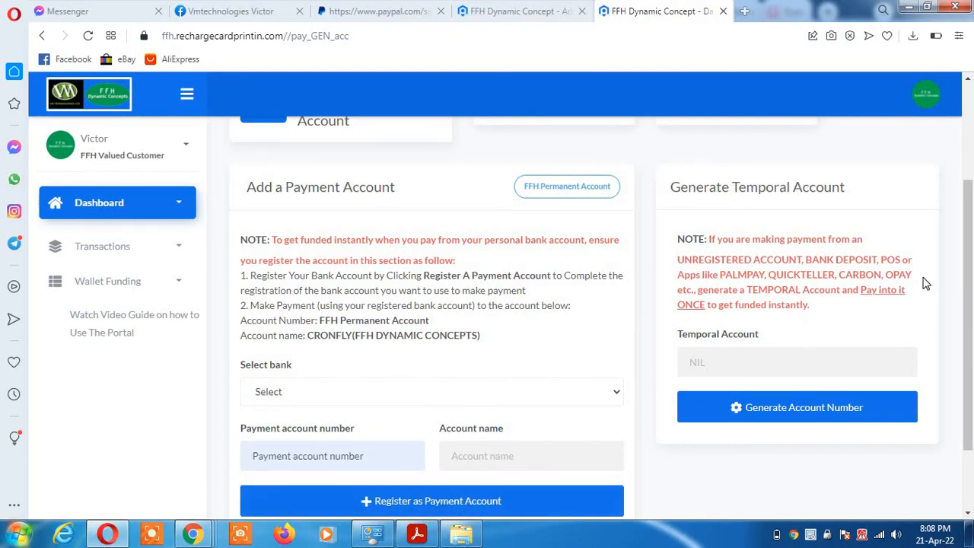
scroll(684, 286, down, 1)
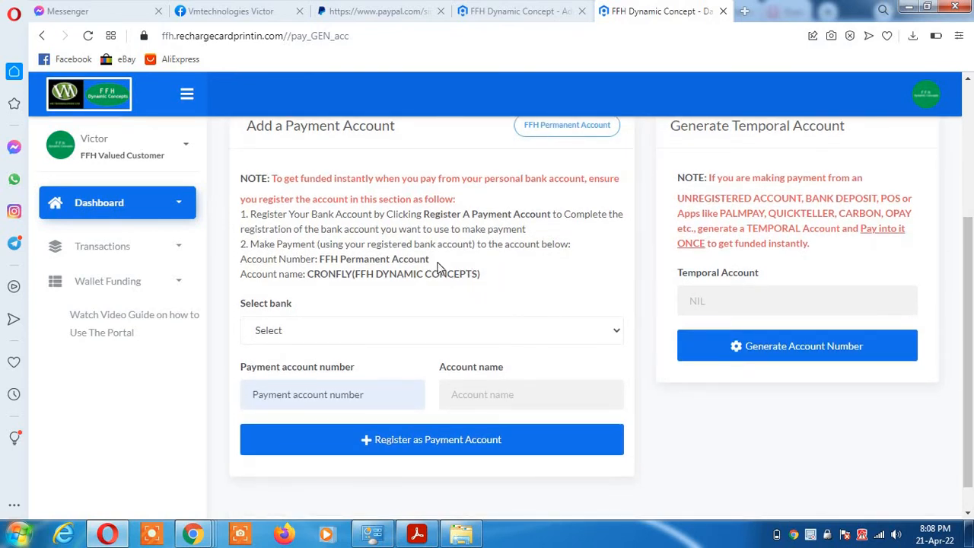
drag(481, 275, 235, 268)
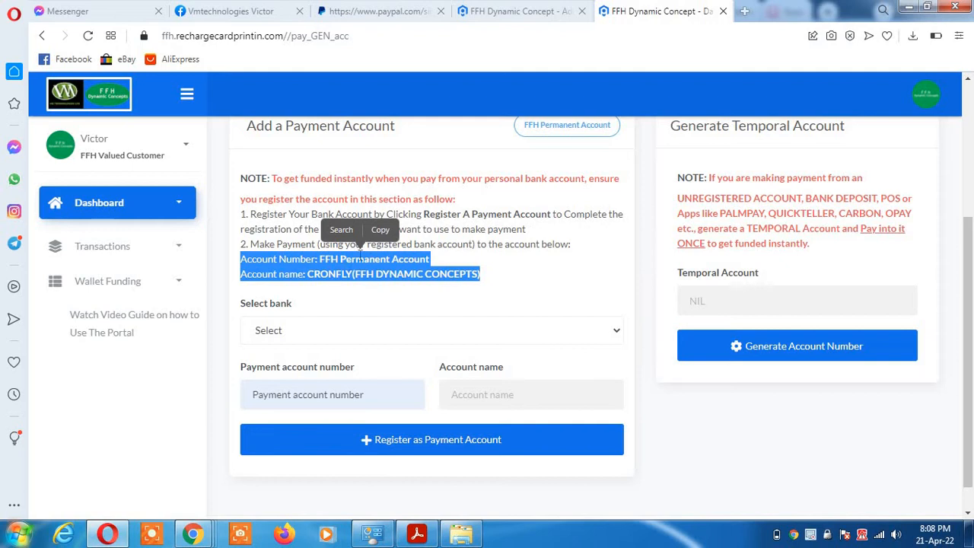
click(533, 280)
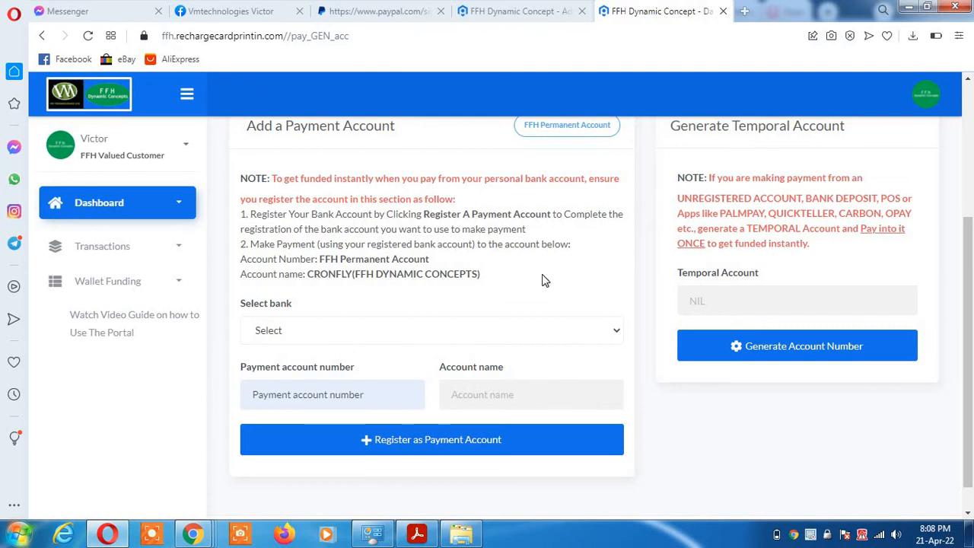
click(617, 338)
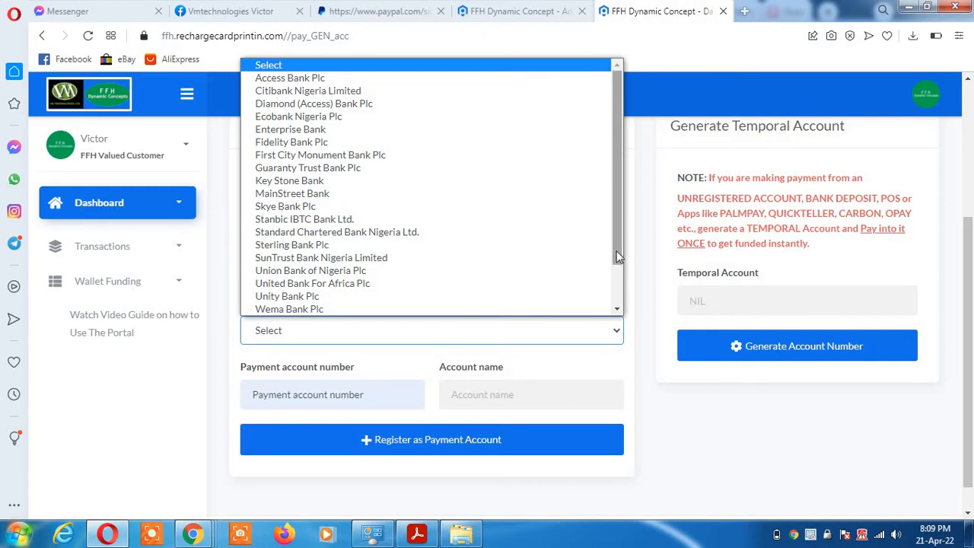
click(618, 357)
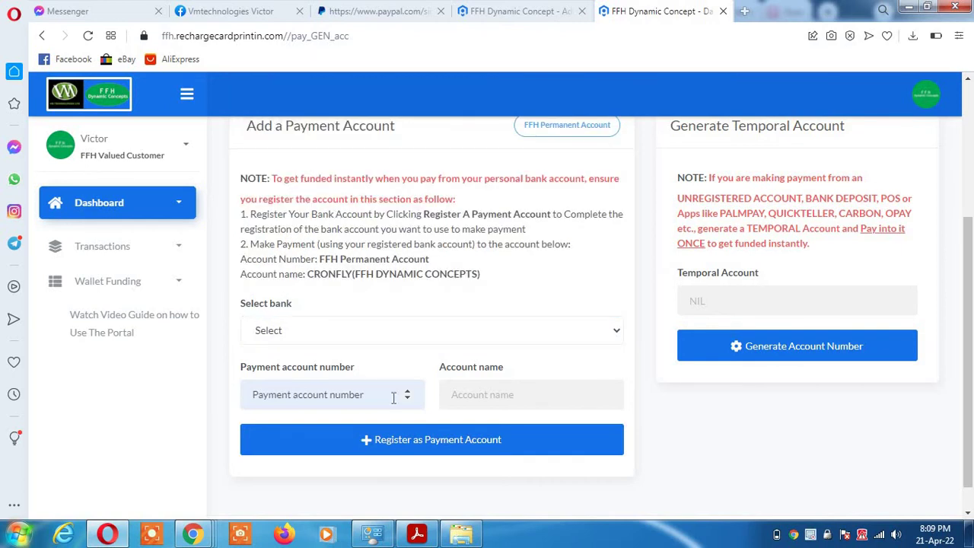
click(348, 394)
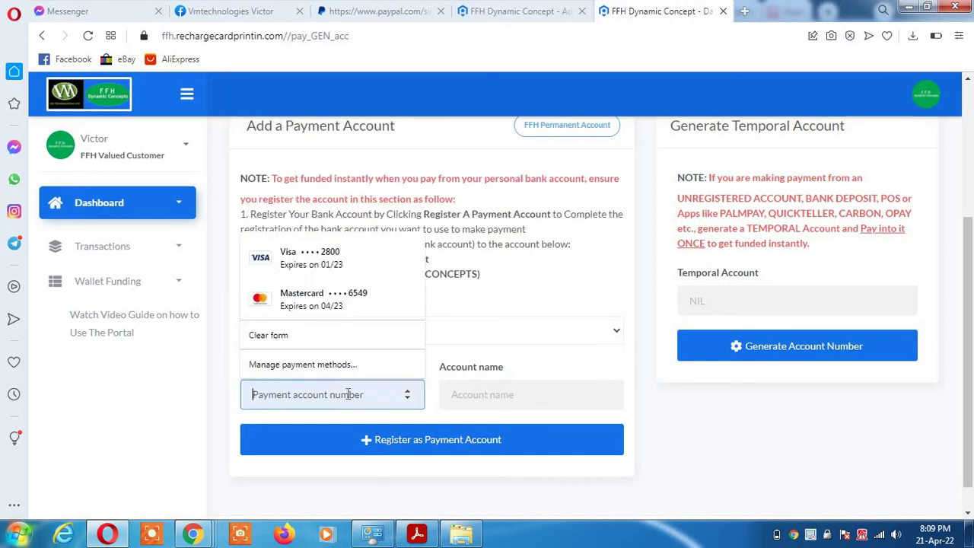
click(579, 362)
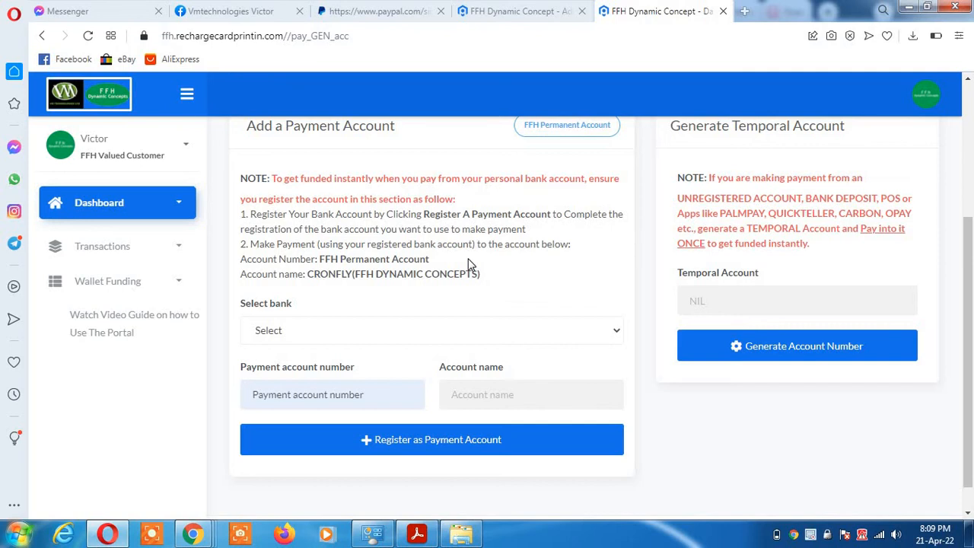
drag(970, 229, 970, 217)
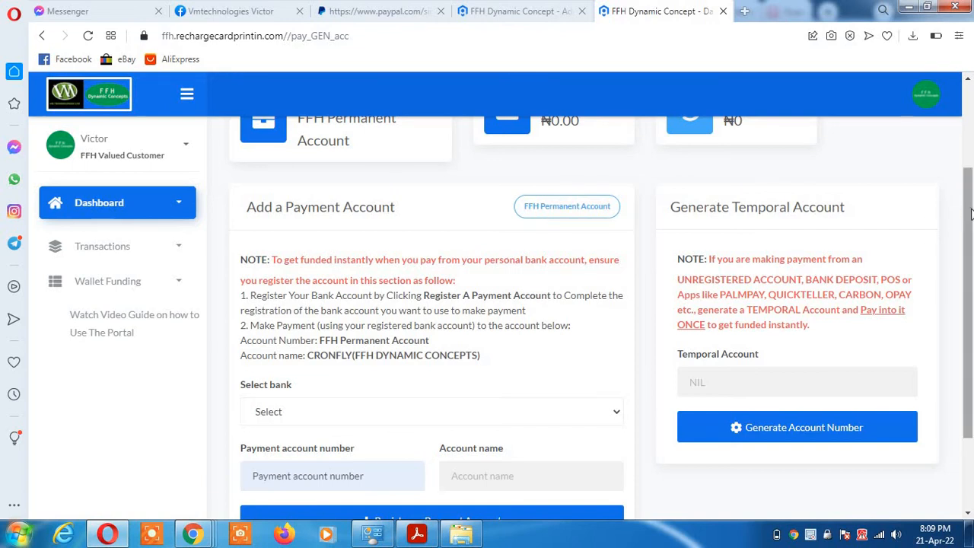
drag(969, 215, 970, 238)
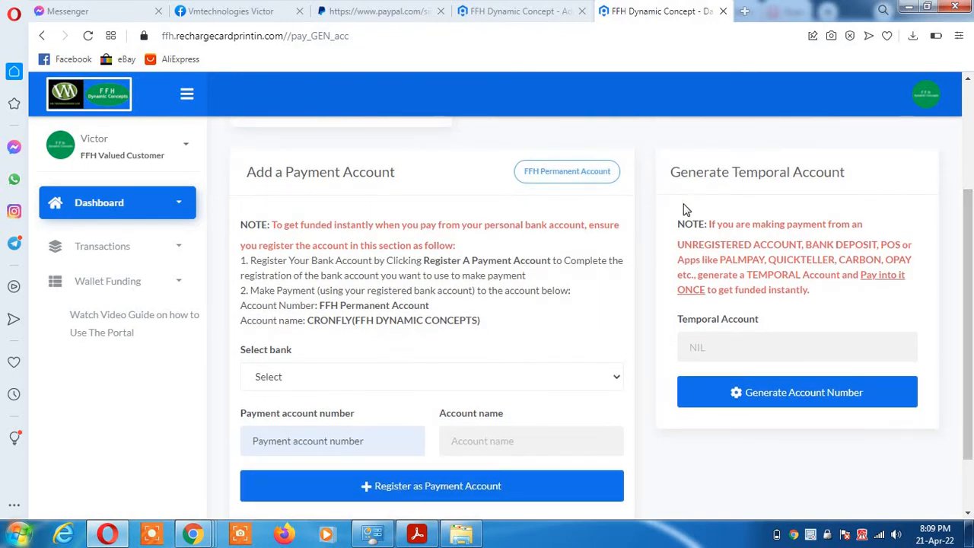
mouse_move(677, 222)
mouse_down()
mouse_move(694, 314)
mouse_move(844, 312)
mouse_up()
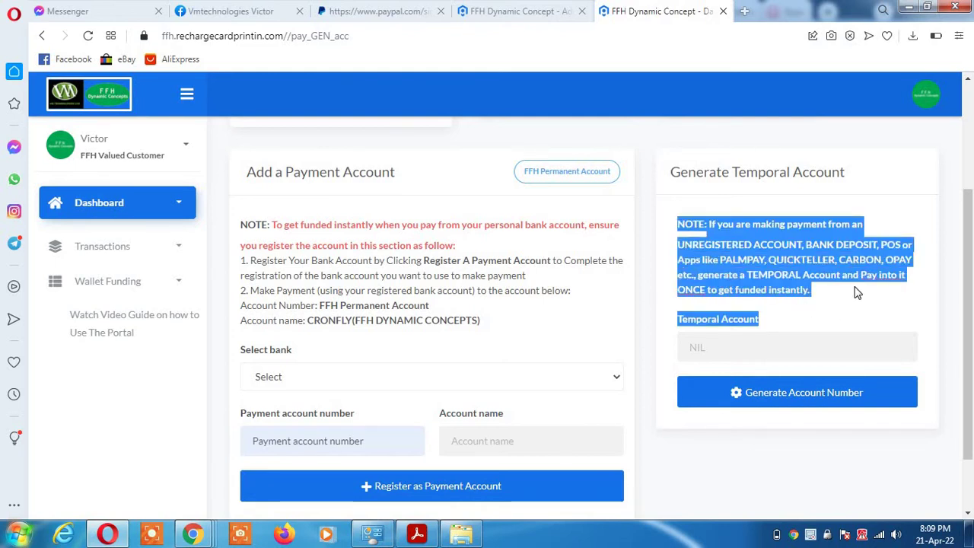
click(909, 197)
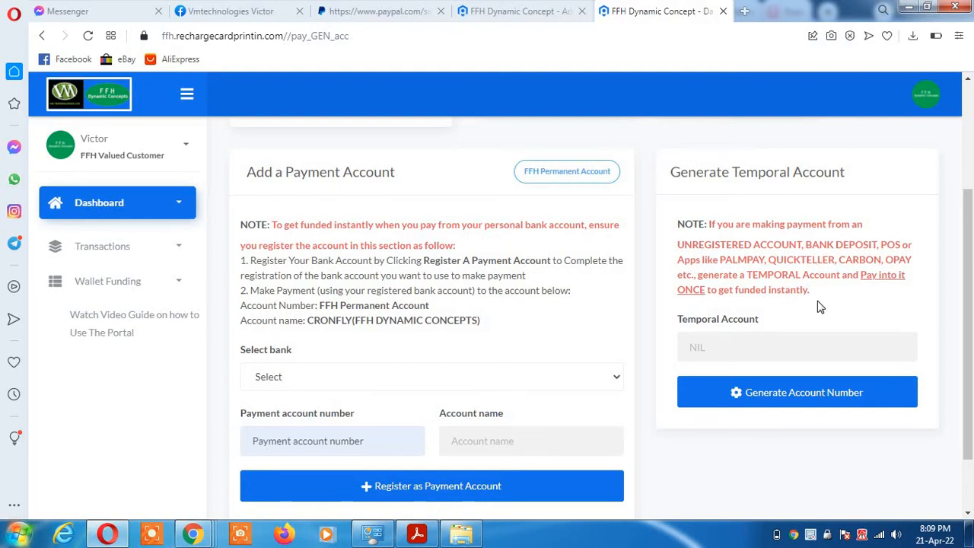
click(792, 389)
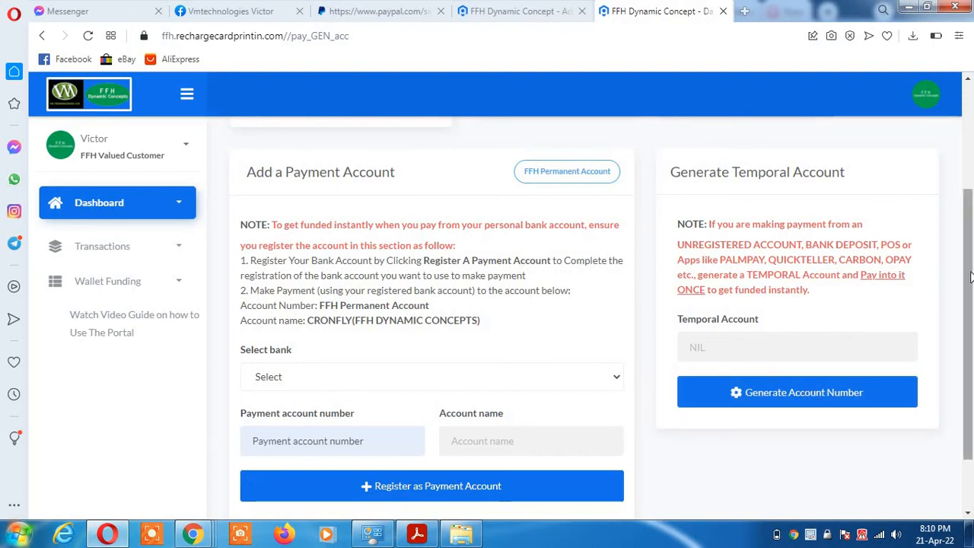
mouse_move(969, 277)
mouse_down()
mouse_move(969, 374)
mouse_move(969, 350)
mouse_up()
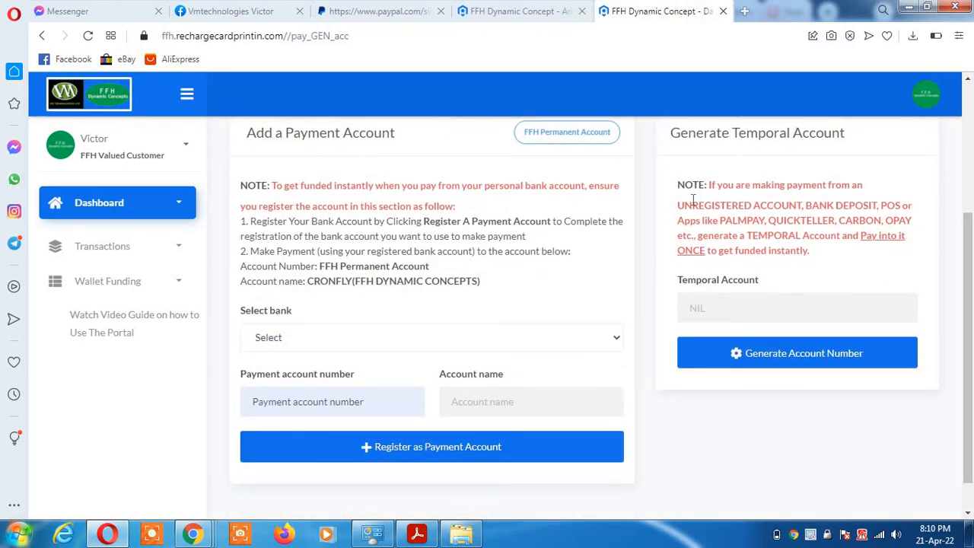
mouse_move(678, 205)
mouse_down()
mouse_move(751, 252)
mouse_move(824, 240)
mouse_move(859, 259)
mouse_up()
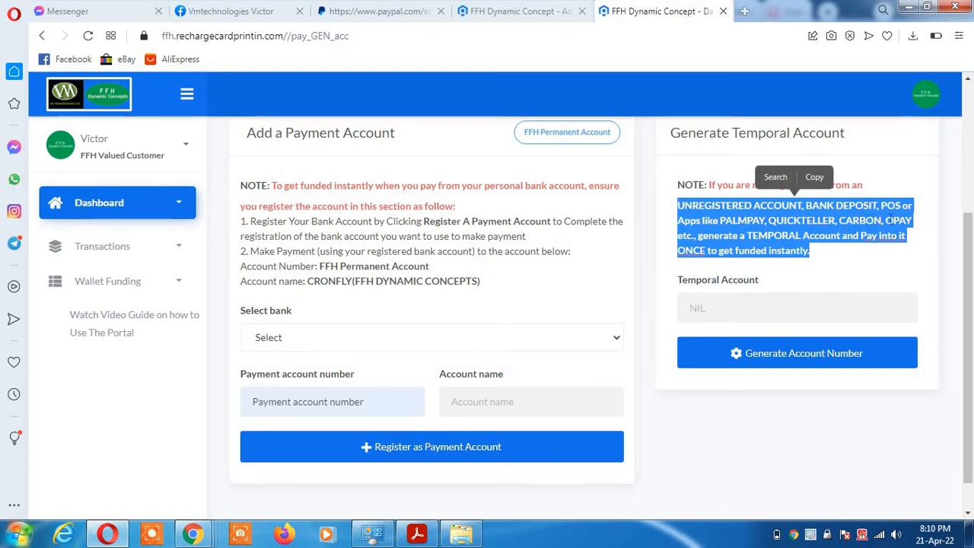
click(842, 266)
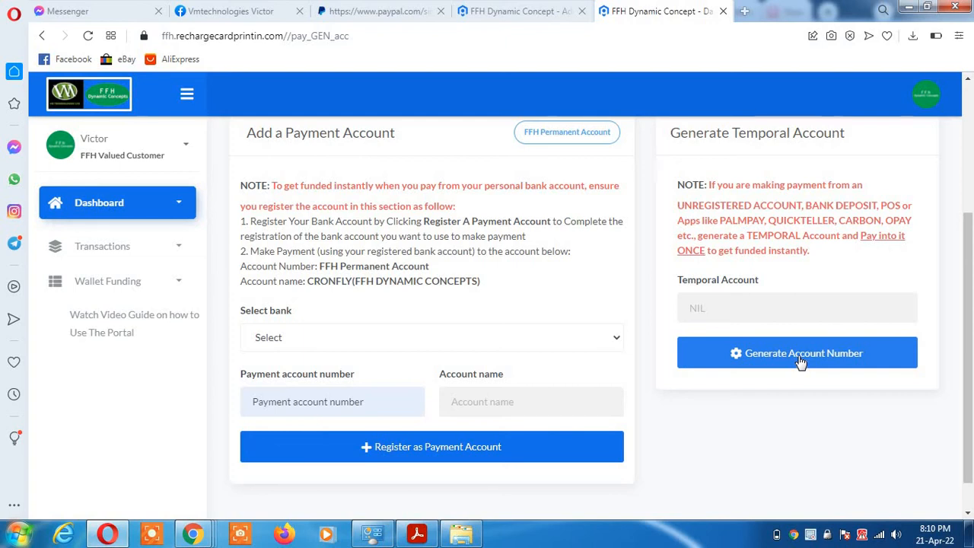
click(616, 342)
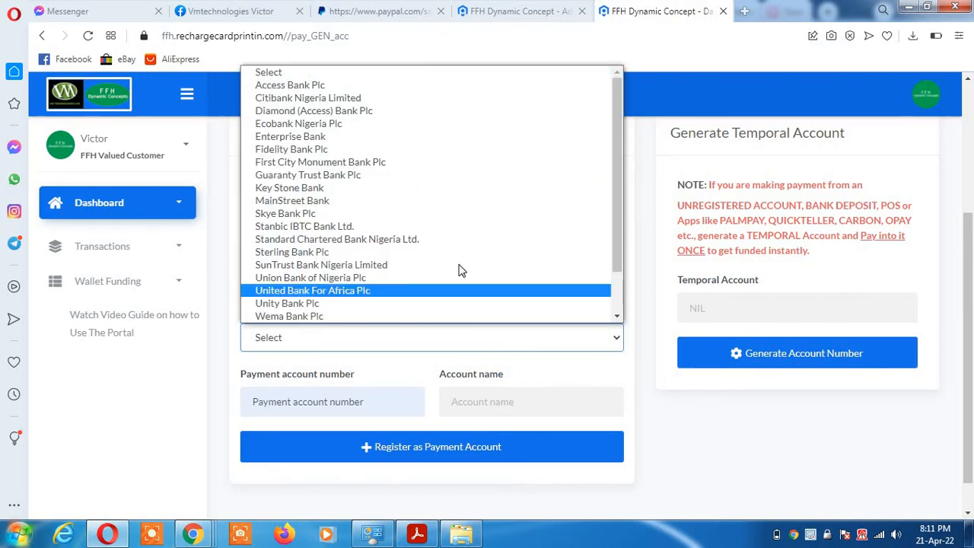
mouse_move(620, 134)
mouse_down()
mouse_move(612, 222)
mouse_move(616, 104)
mouse_move(600, 382)
mouse_up()
click(579, 377)
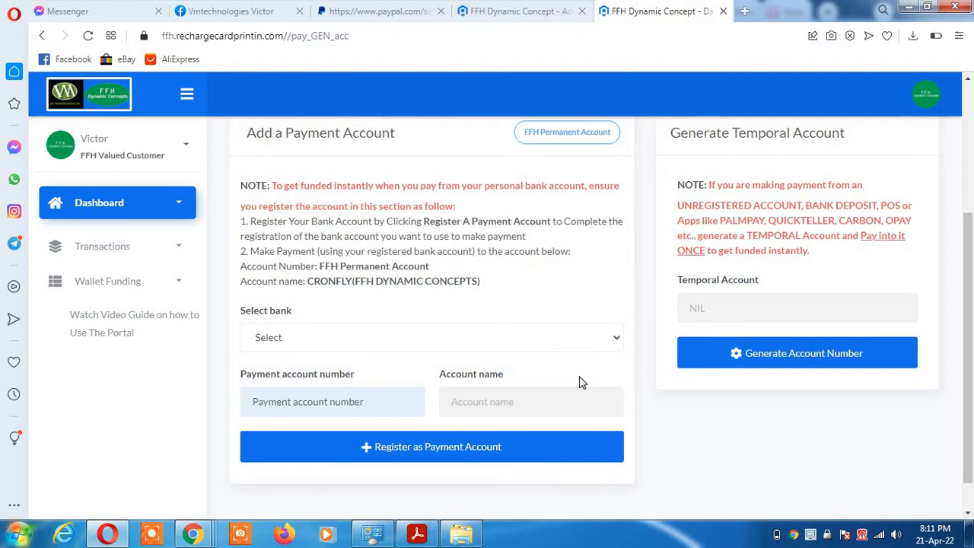
scroll(533, 228, up, 3)
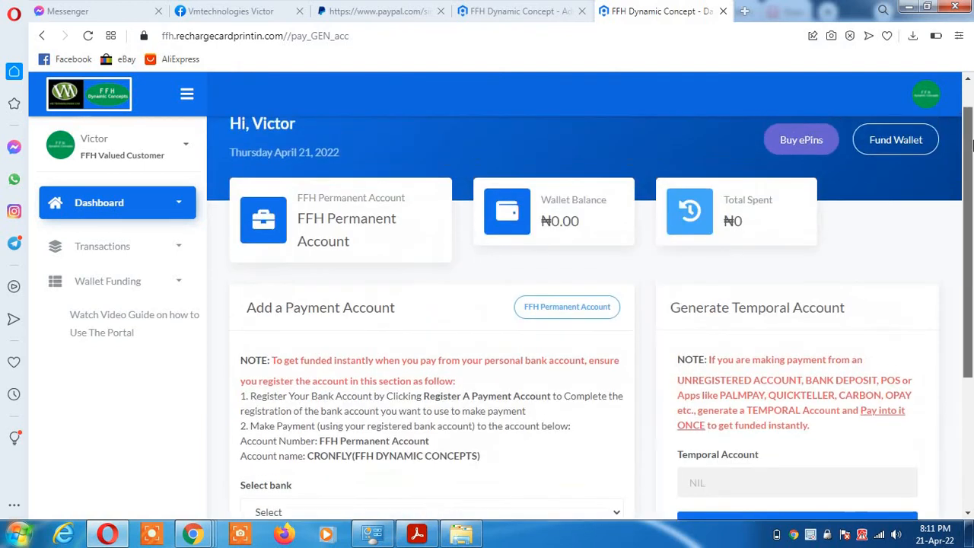
Highlight the wallet balance, toggle Wallet Funding, then expand Transactions in the sidebar.
drag(597, 223, 542, 224)
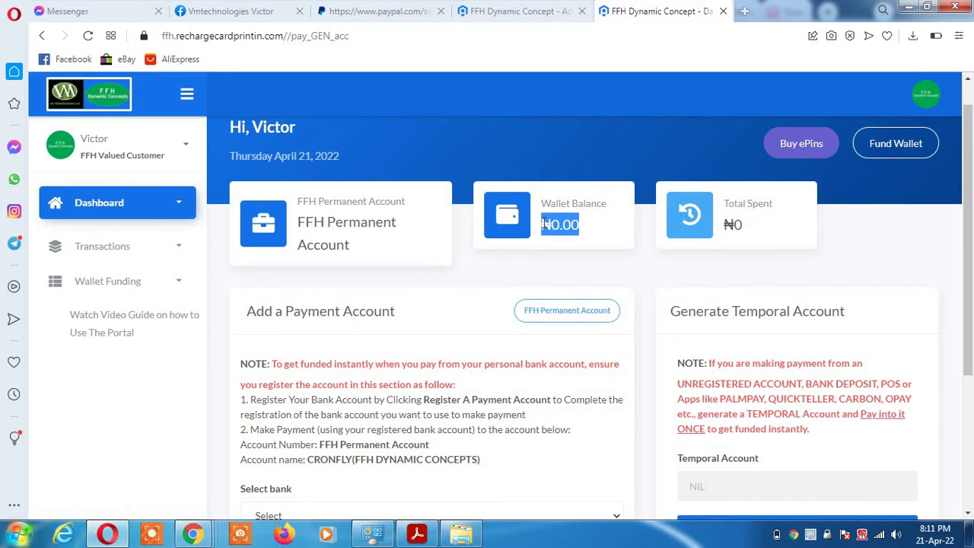
click(180, 286)
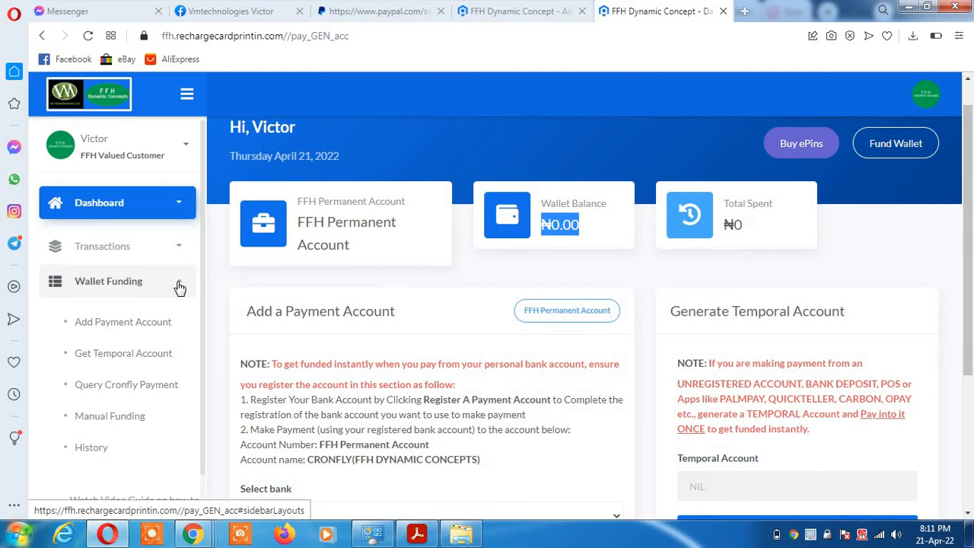
click(180, 287)
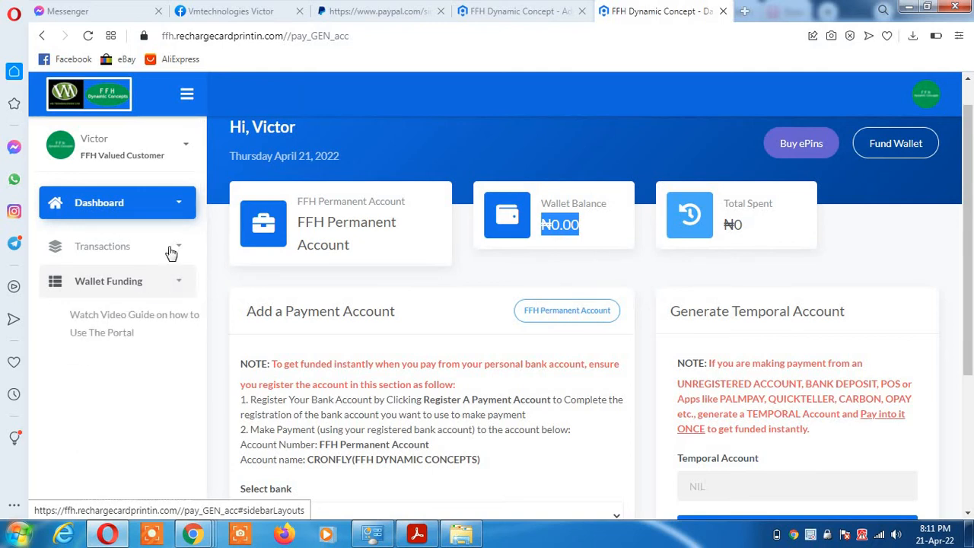
click(178, 246)
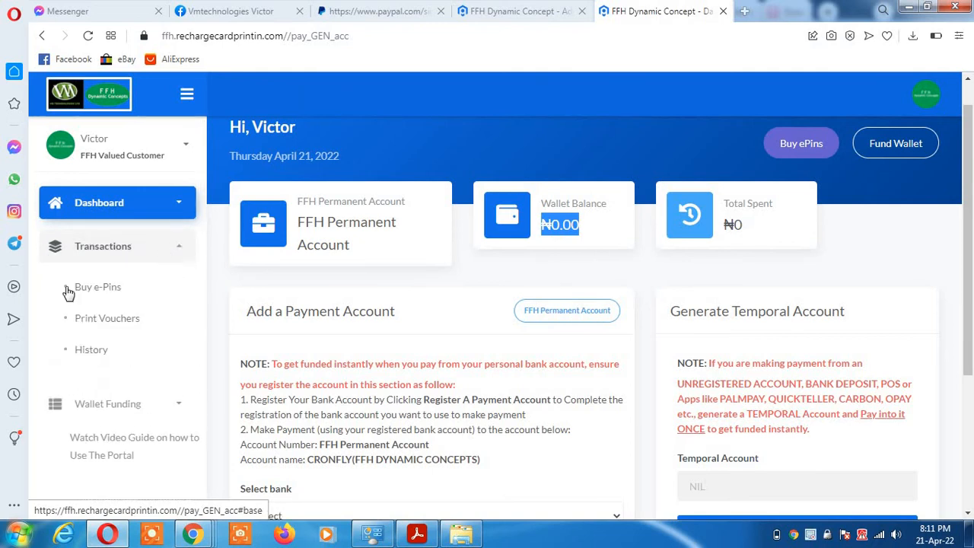
Go to Buy e-Pins under Transactions to reach the purchase forms.
click(111, 294)
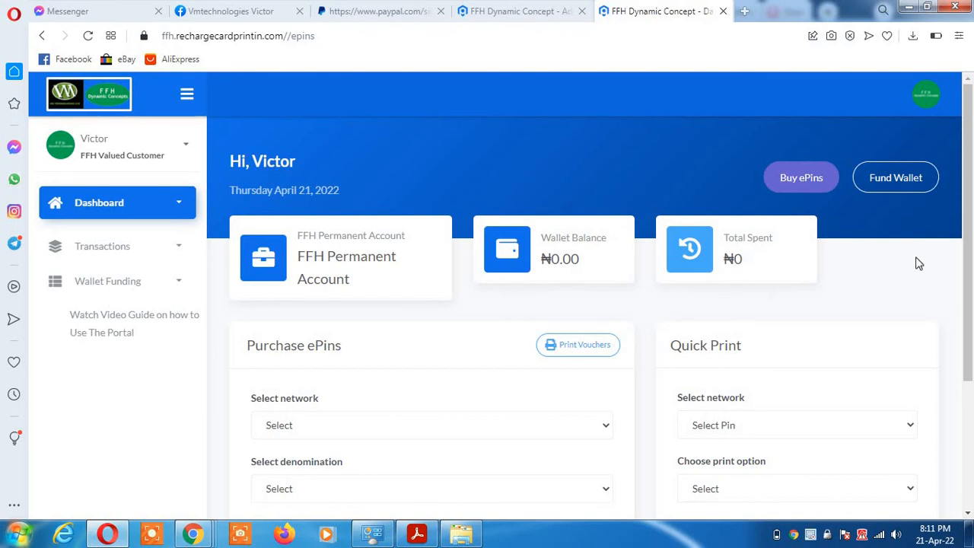
drag(970, 232, 970, 306)
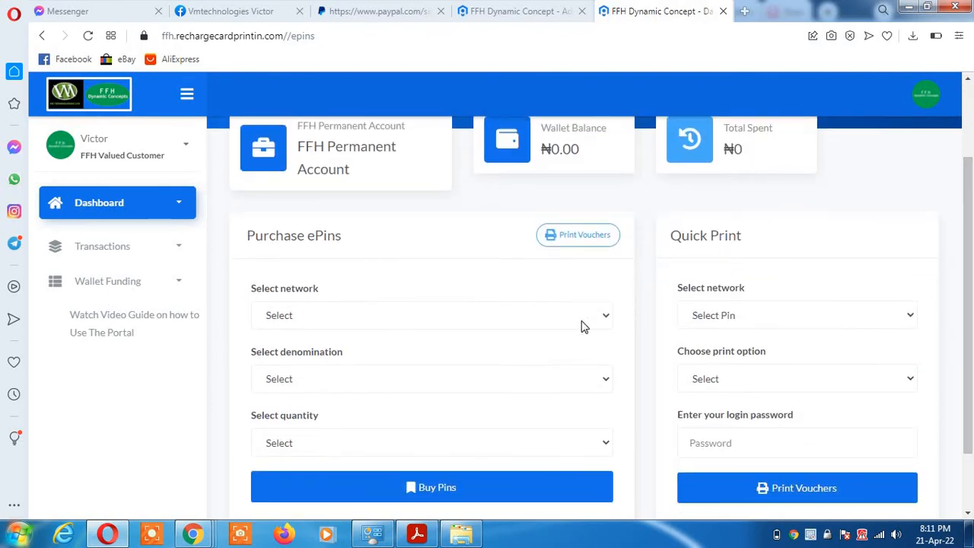
Choose Airtel as the Purchase ePins network and peek at the denomination choices.
click(608, 322)
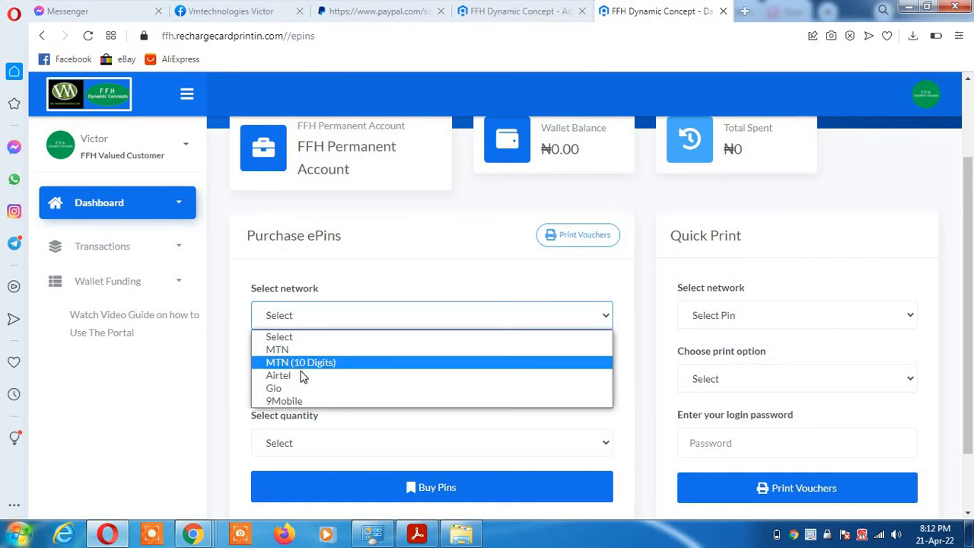
click(321, 377)
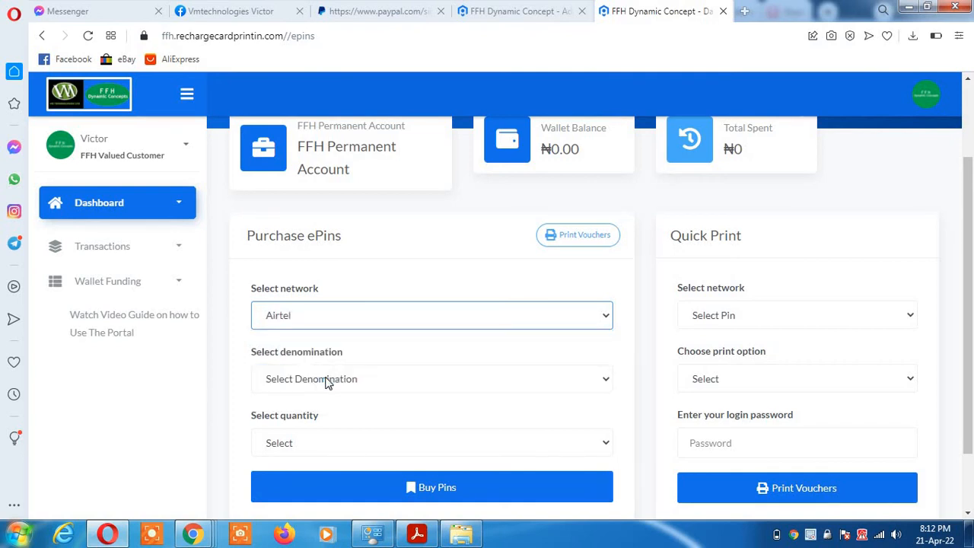
click(605, 383)
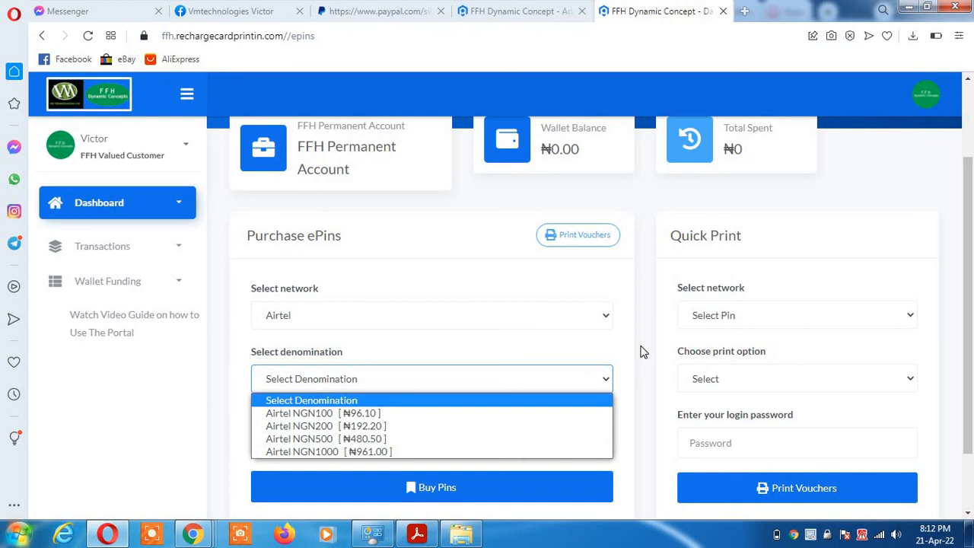
click(641, 351)
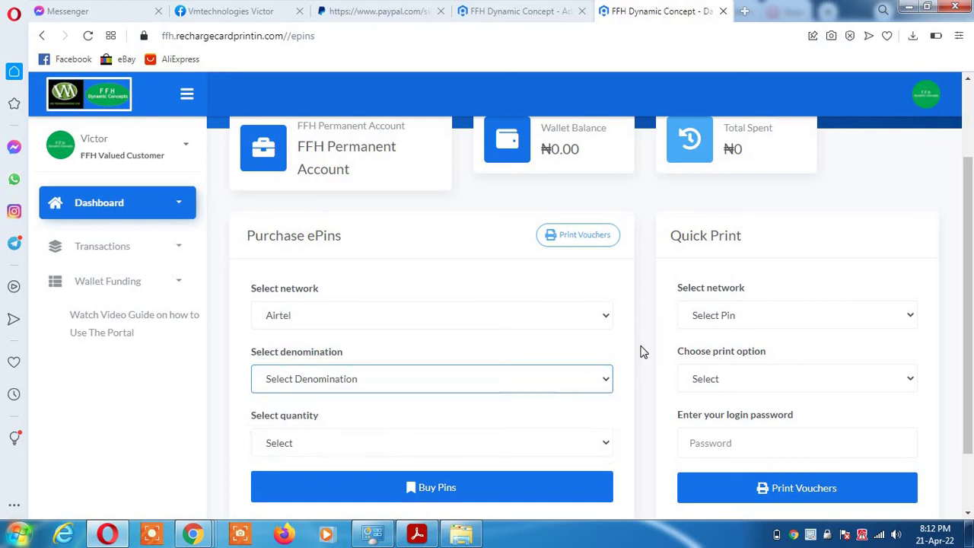
Browse the quantity choices twice, leaving quantity unset.
click(605, 447)
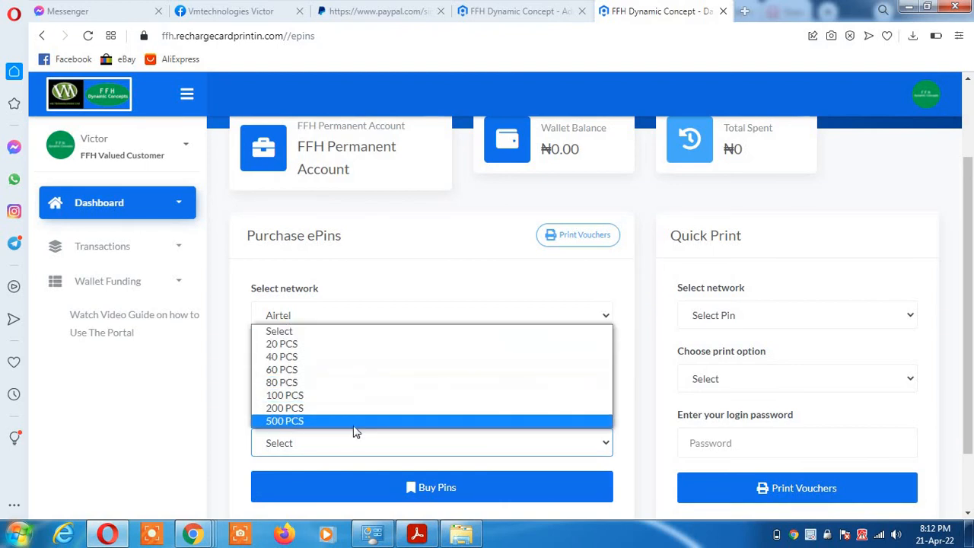
click(627, 420)
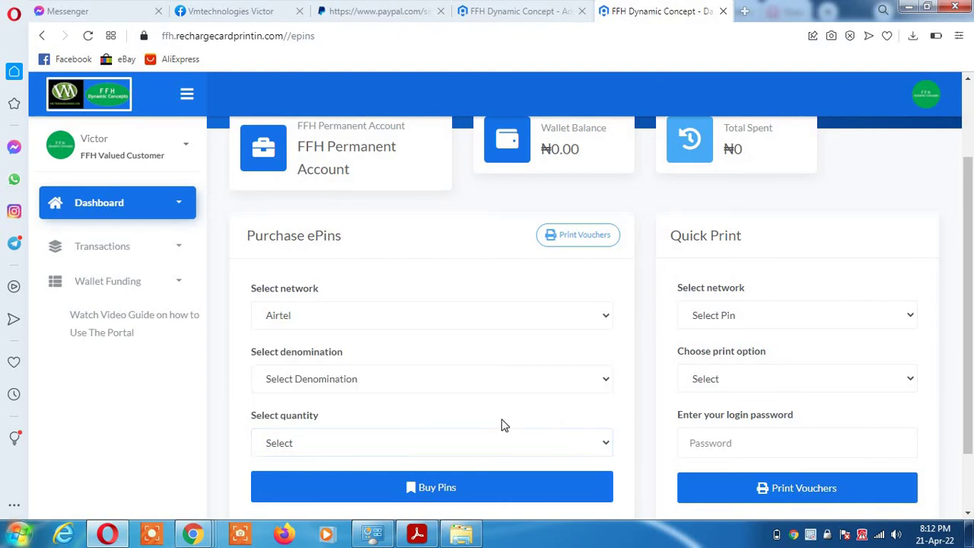
click(601, 445)
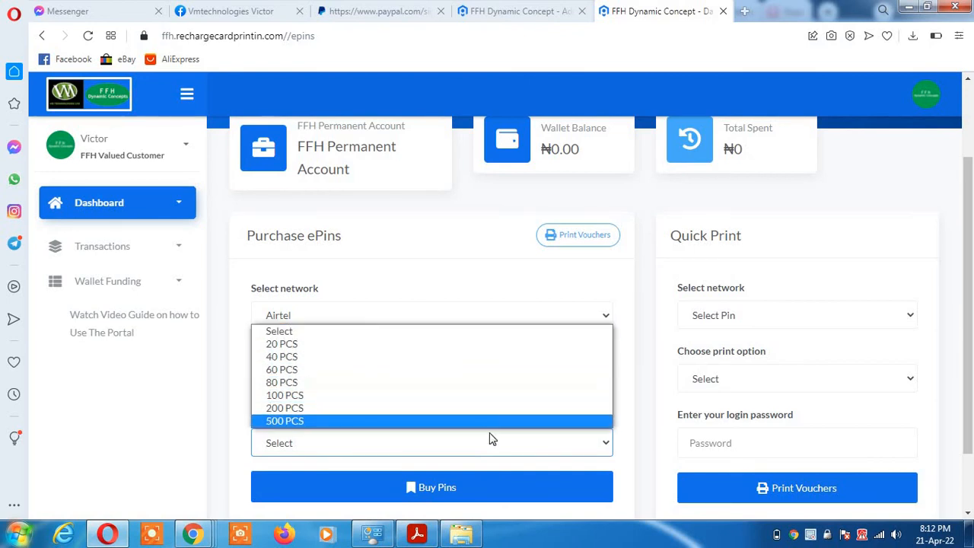
click(634, 435)
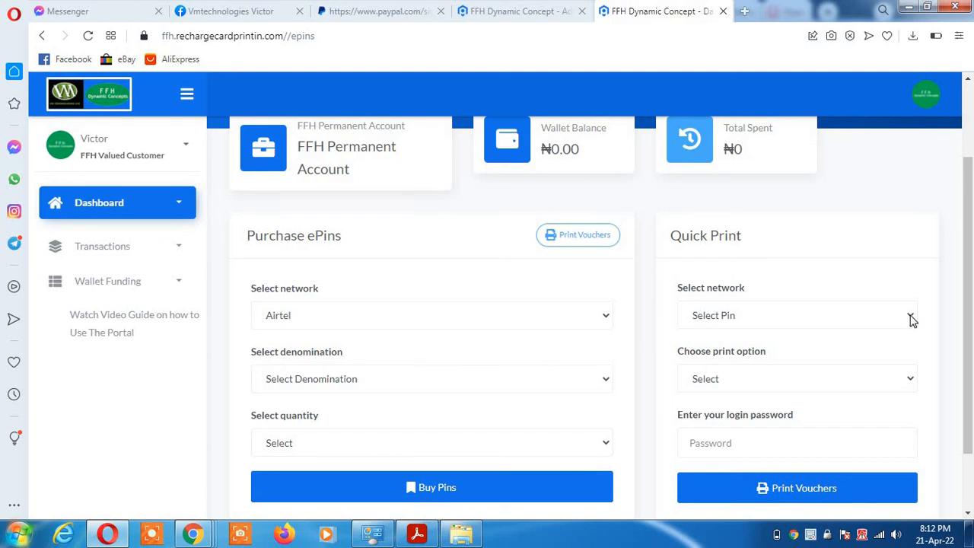
click(911, 319)
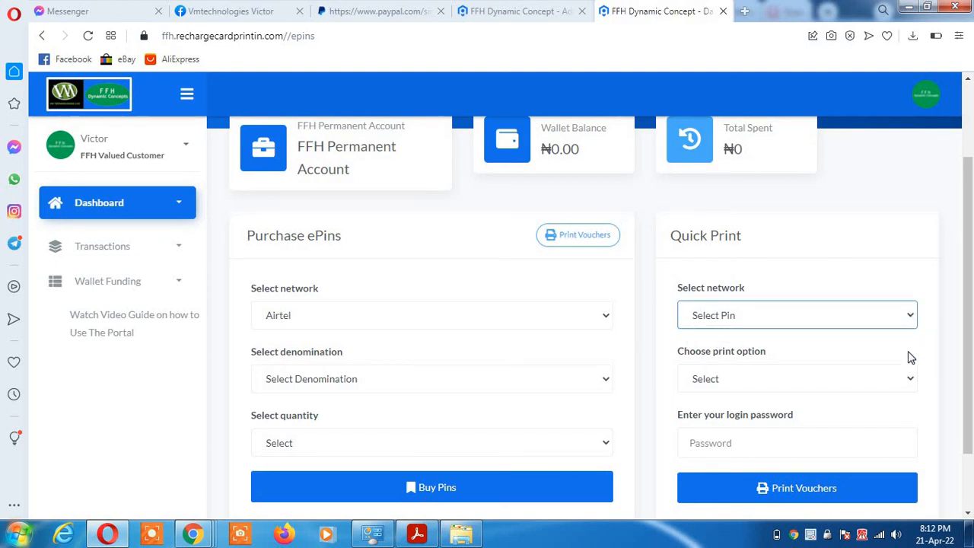
click(910, 385)
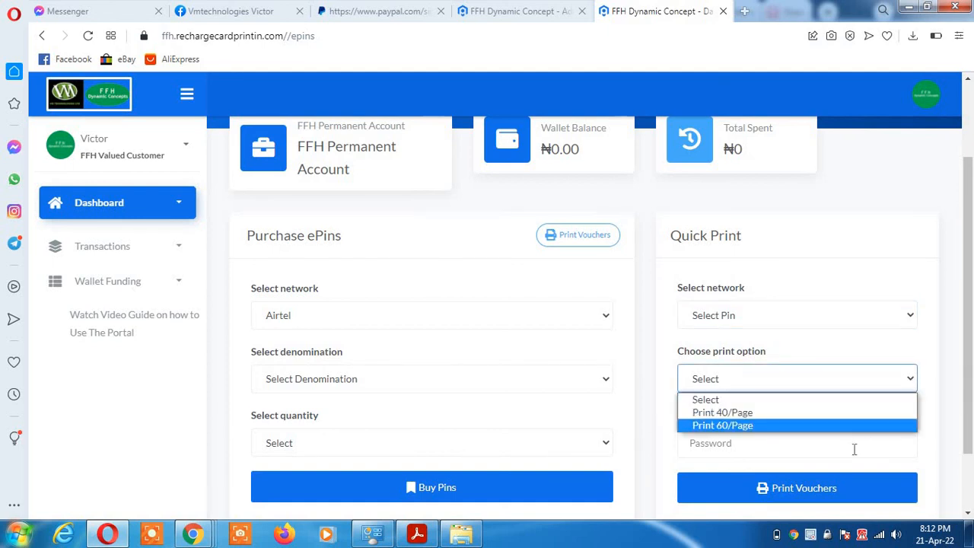
click(818, 444)
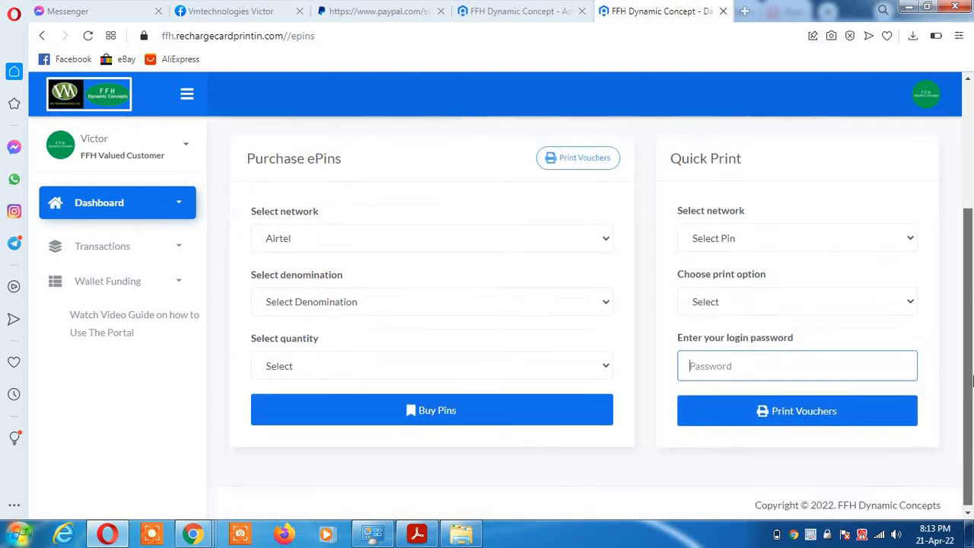
drag(972, 380, 971, 342)
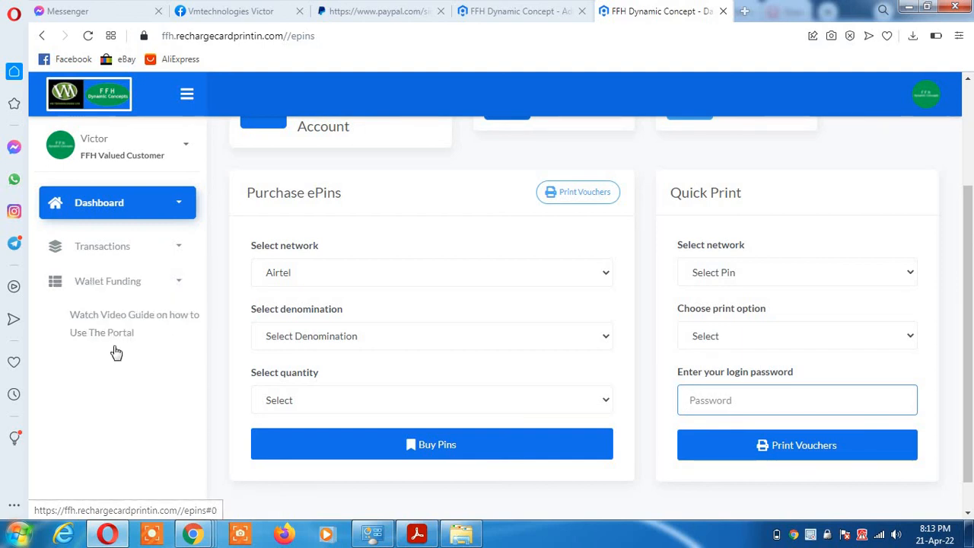
Expand both the Transactions and Wallet Funding sidebar sections.
click(179, 251)
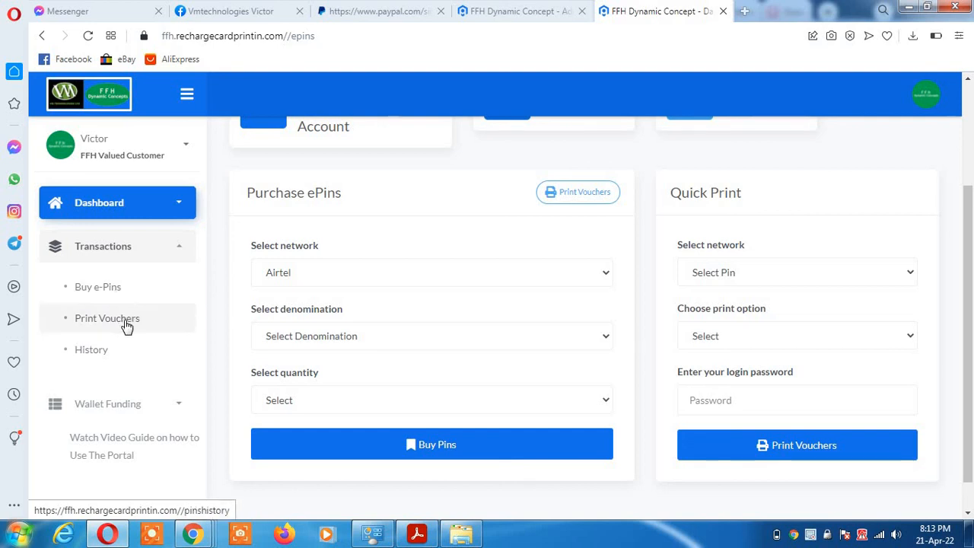
click(177, 410)
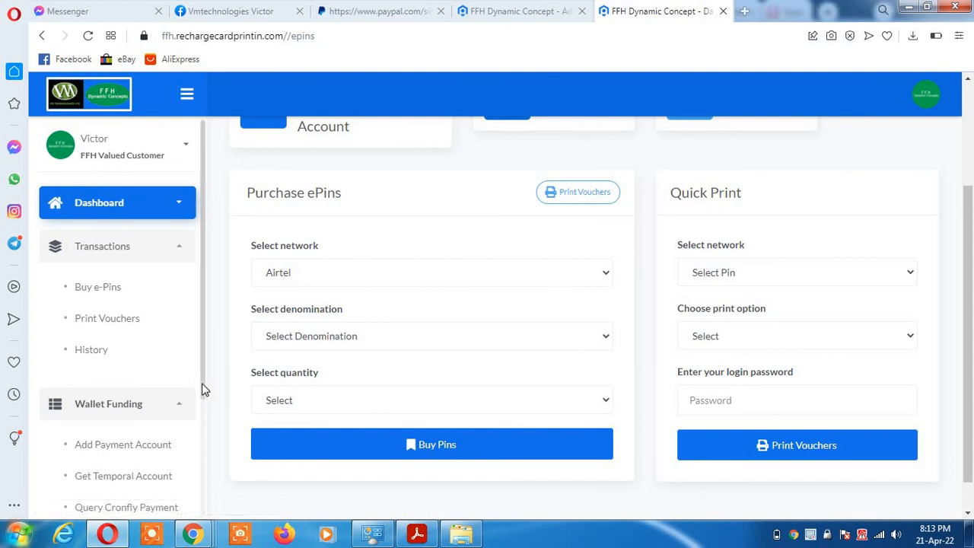
scroll(204, 418, down, 2)
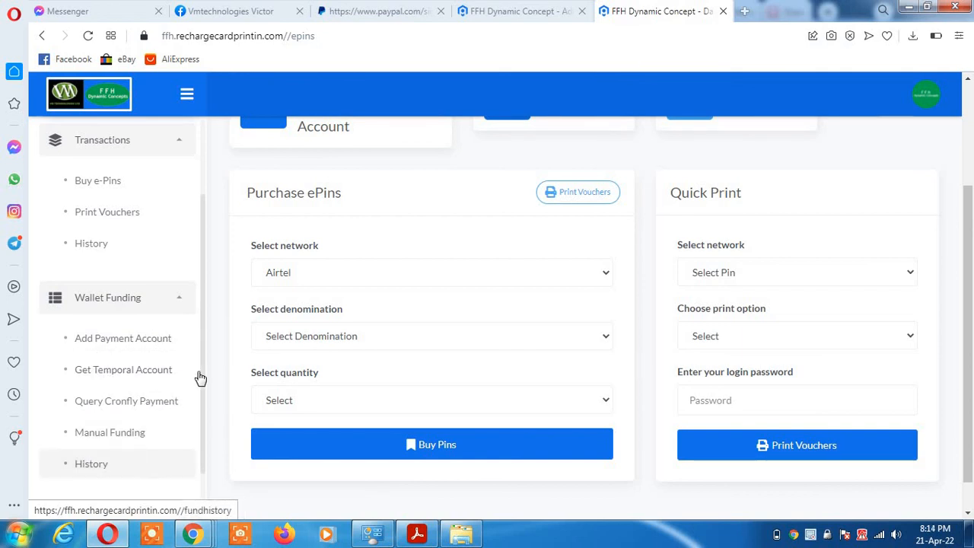
mouse_move(204, 361)
mouse_down()
mouse_move(205, 430)
mouse_move(202, 224)
mouse_up()
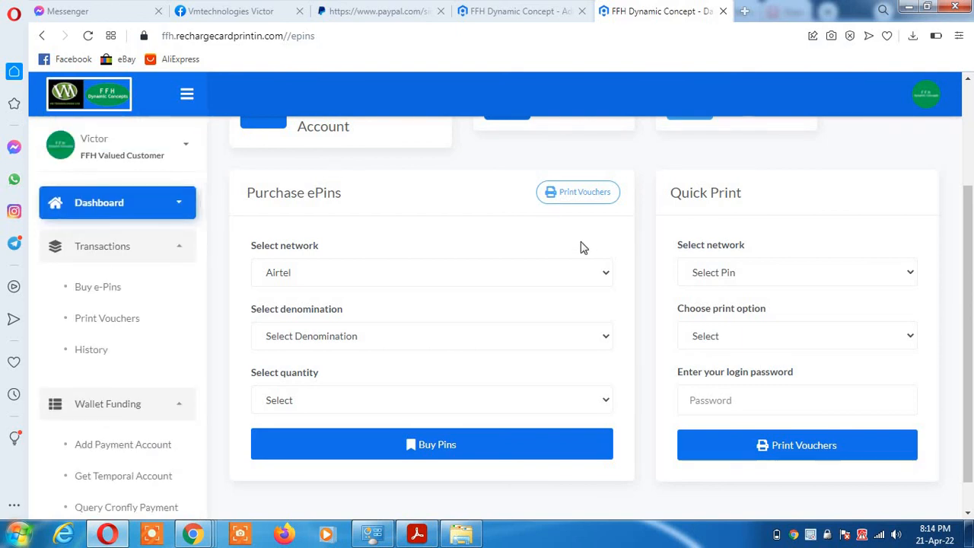